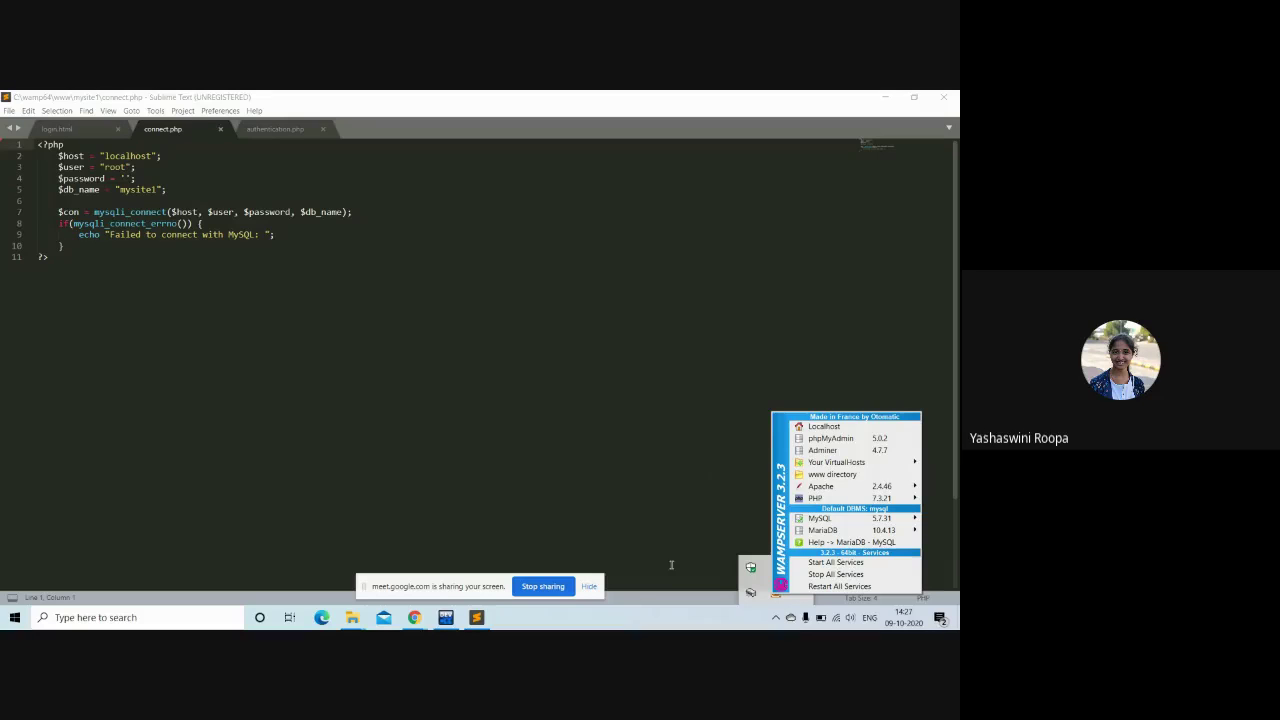
- Switch to Chrome and open localhost/phpmyadmin/index.php in a new tab
mouse_move(436, 618)
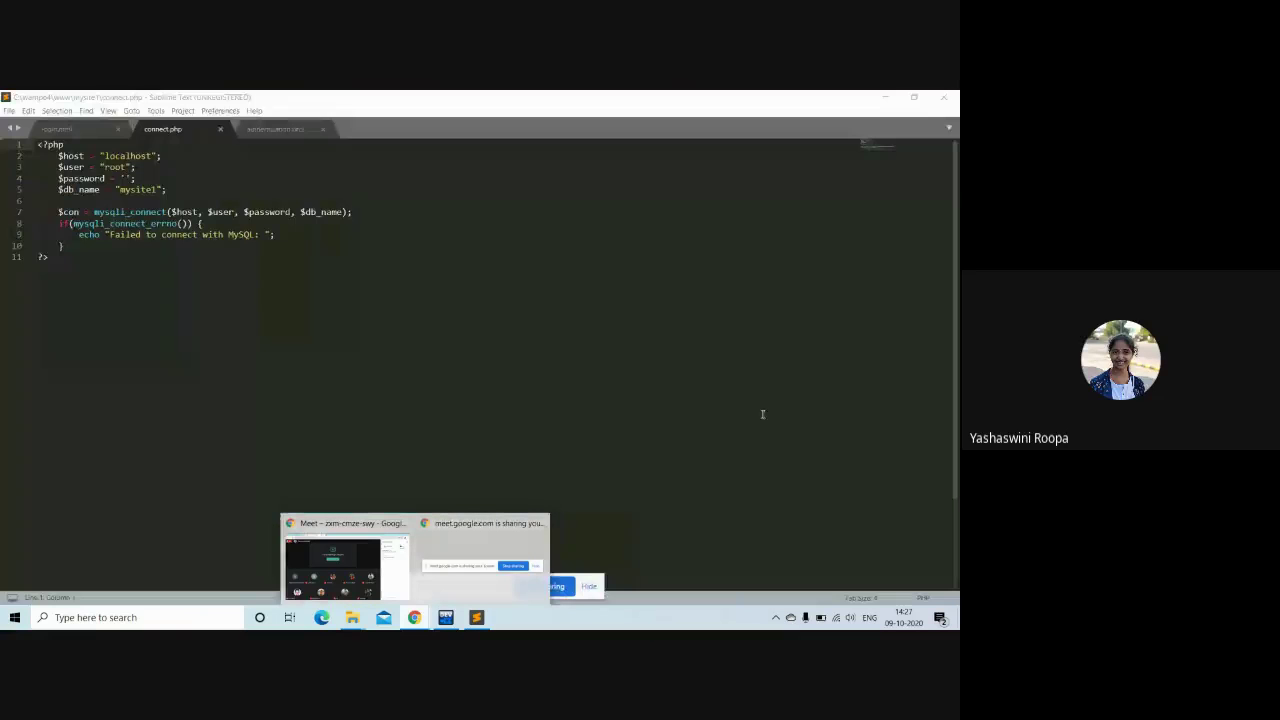
left_click(762, 414)
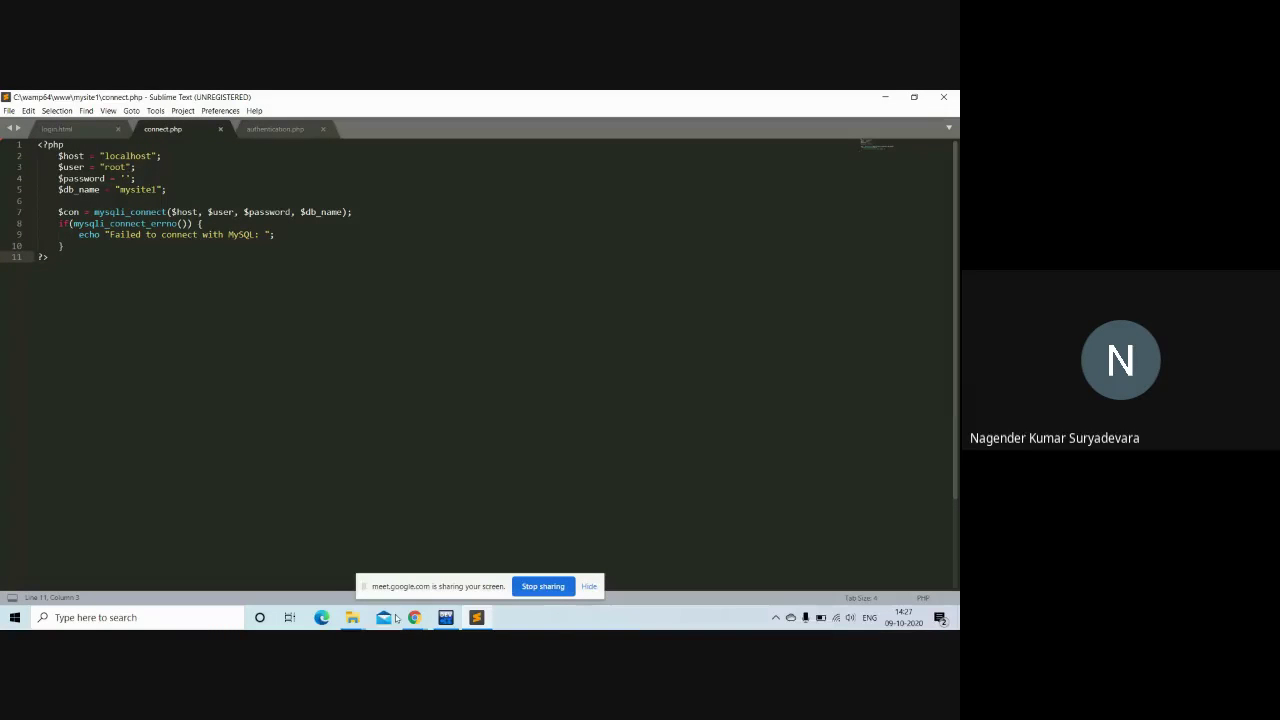
left_click(389, 572)
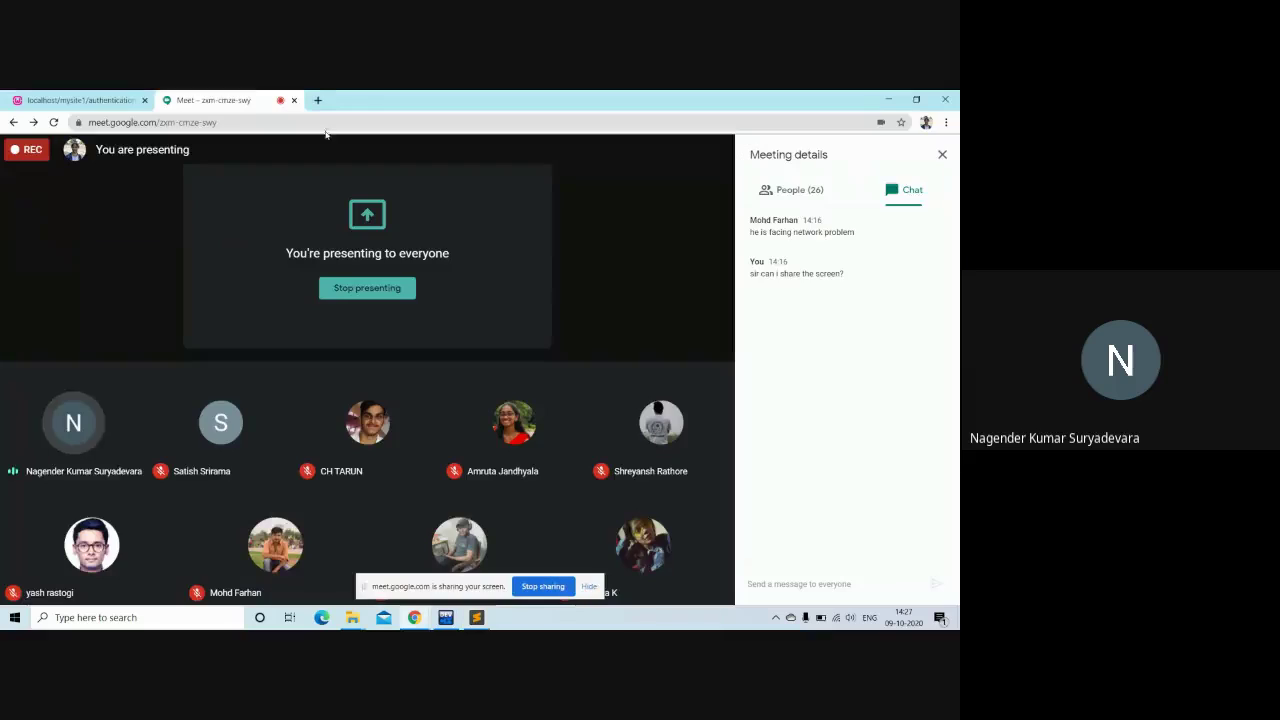
left_click(311, 100)
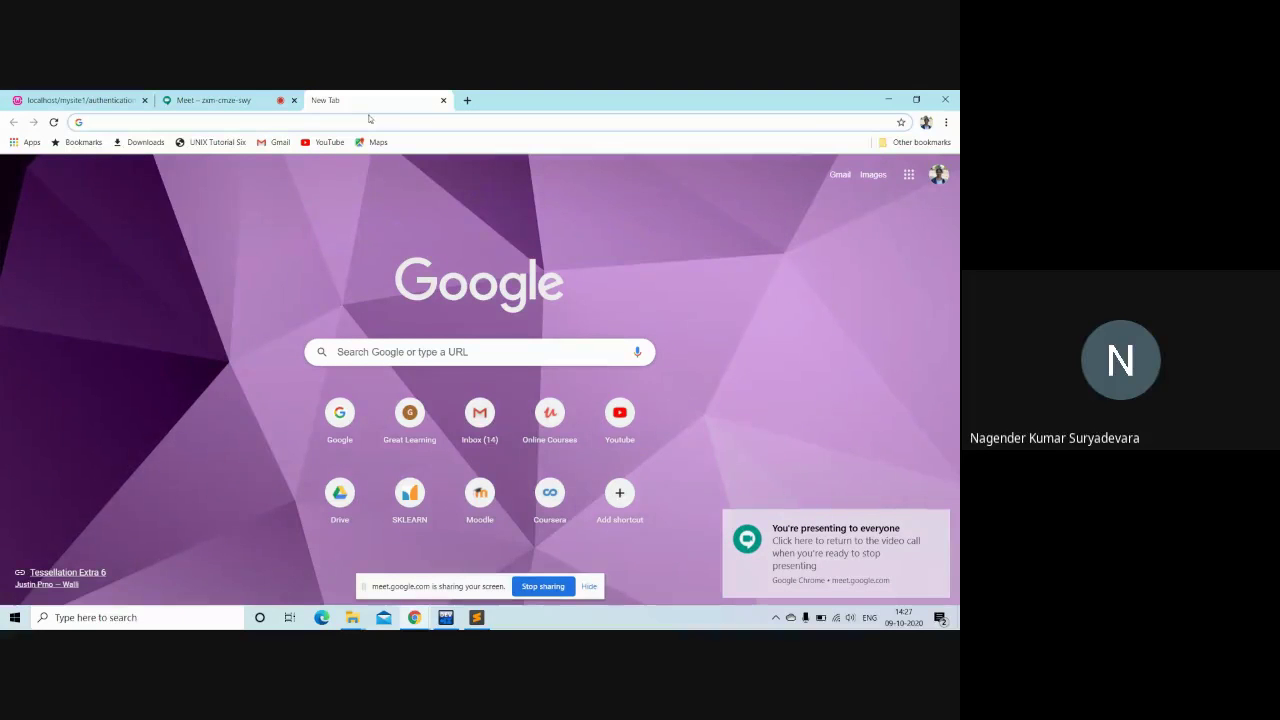
type("phy")
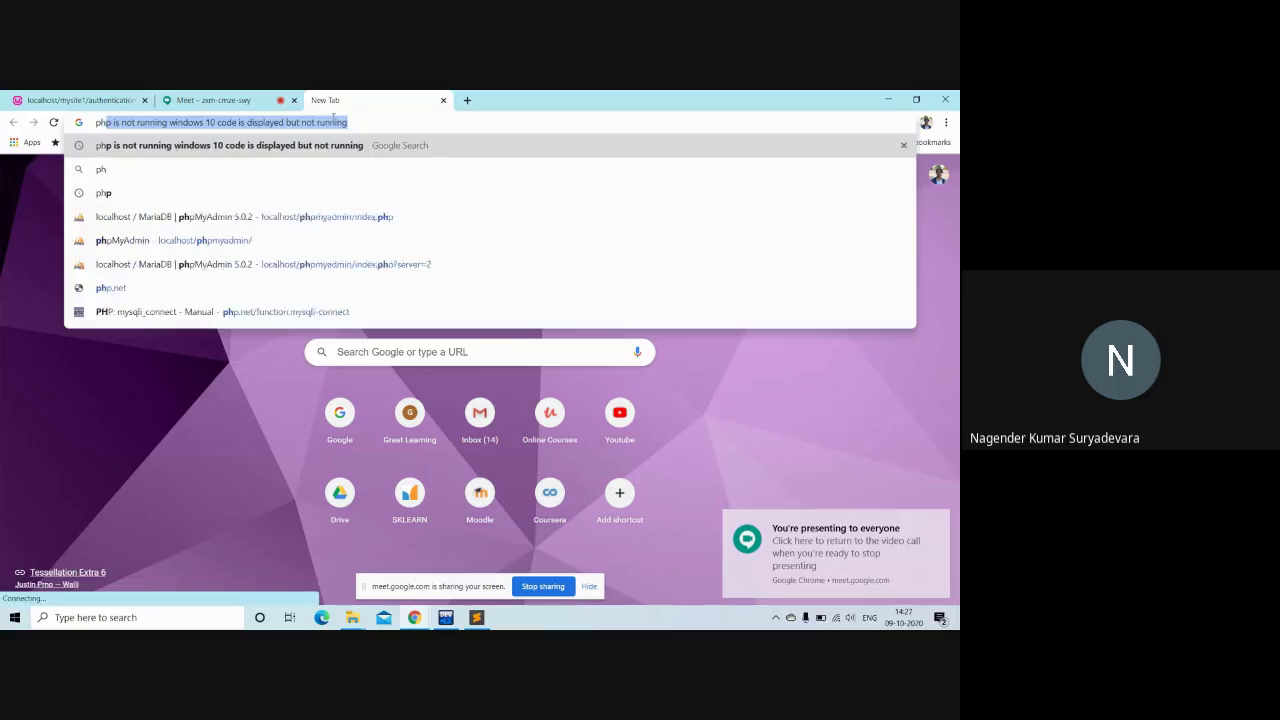
type("mya")
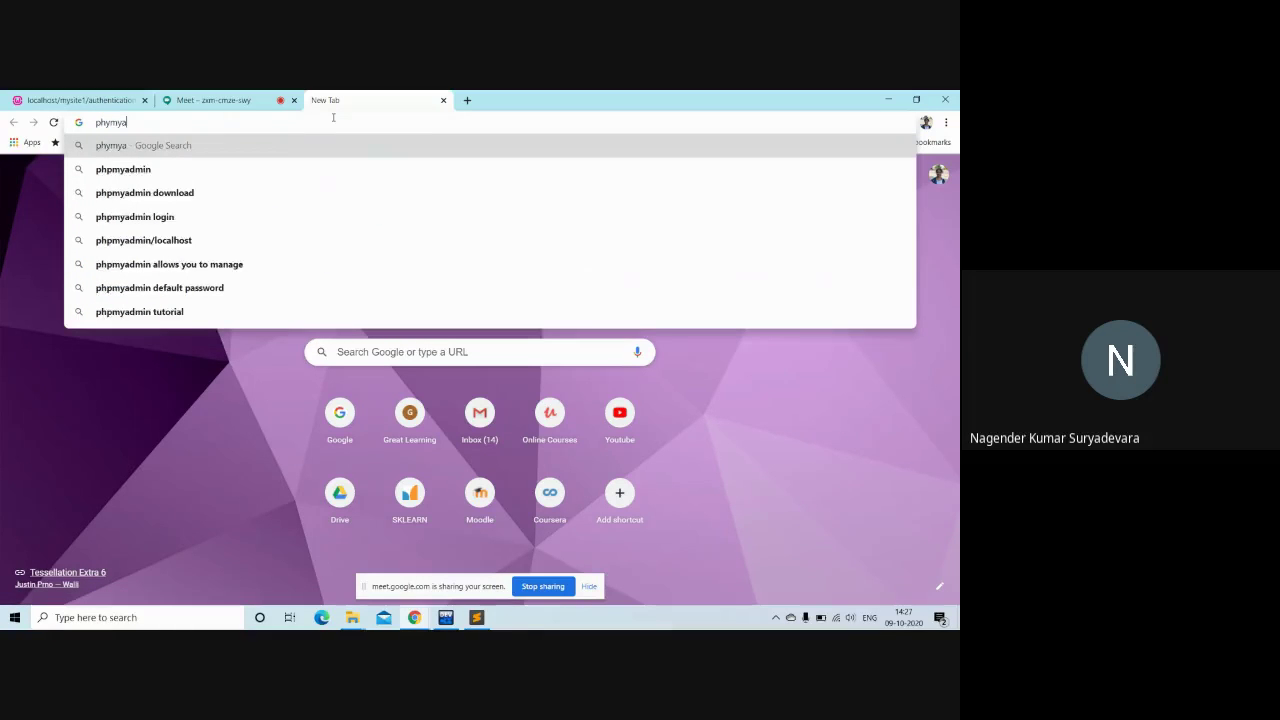
key("BackSpace")
key("BackSpace")
key("BackSpace")
key("BackSpace")
key("BackSpace")
key("BackSpace")
type("local")
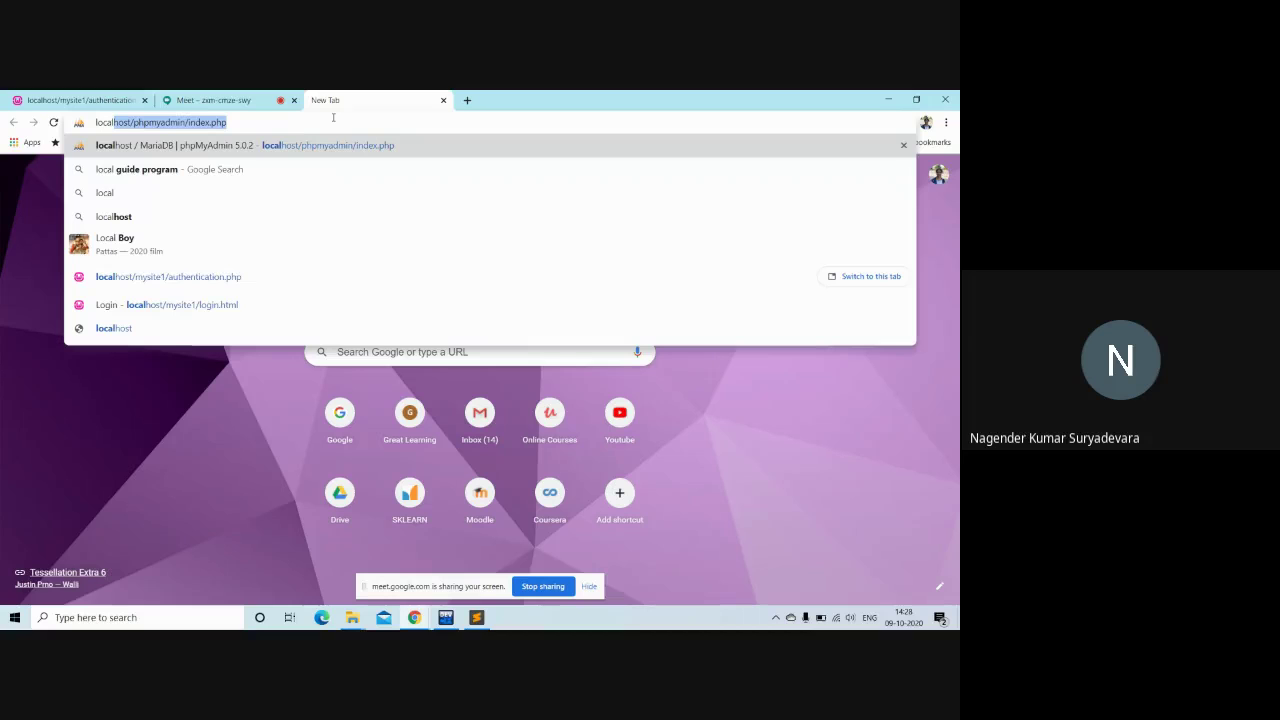
key("Return")
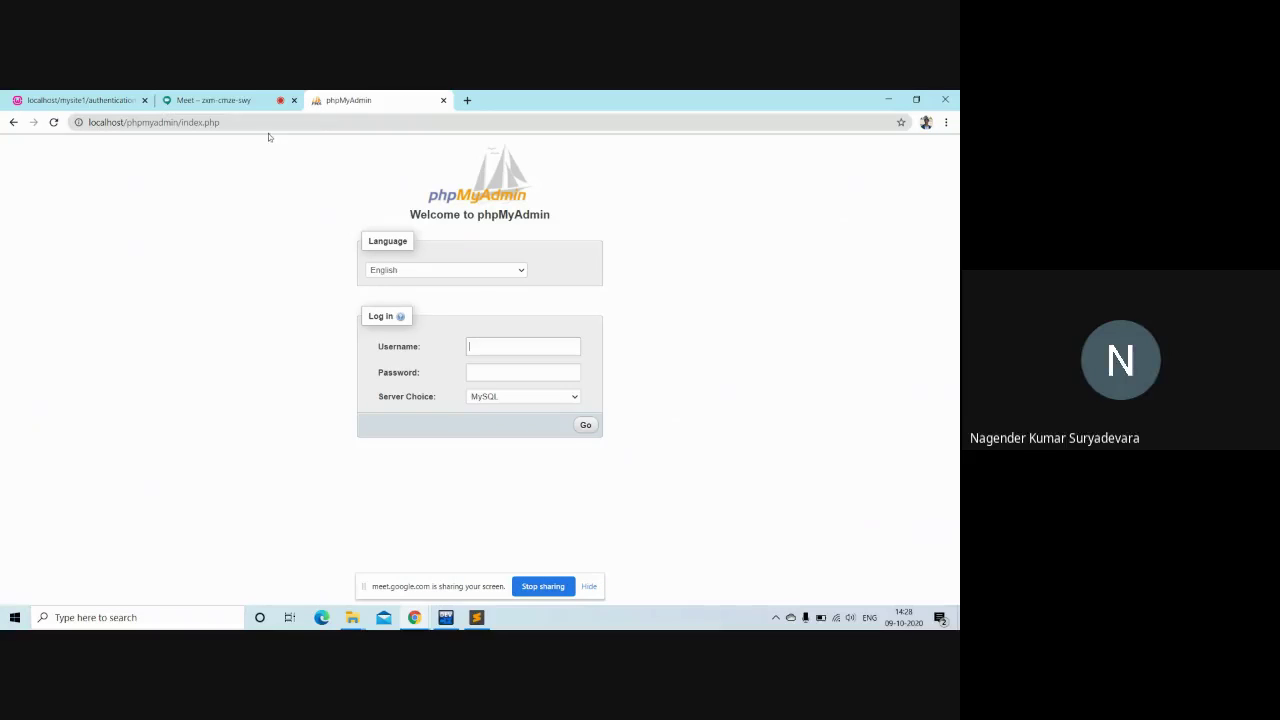
- Log in to phpMyAdmin as root on the MariaDB server, leaving the password blank
left_click_drag(222, 122, 179, 122)
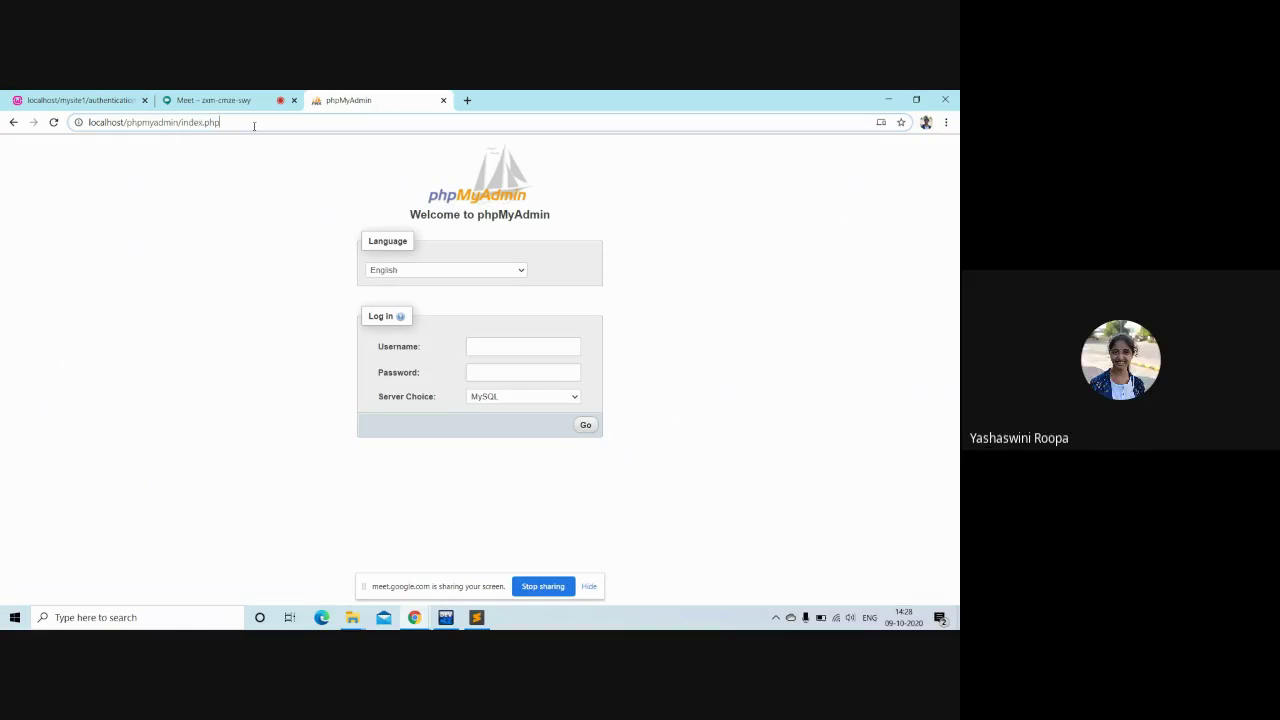
left_click(503, 375)
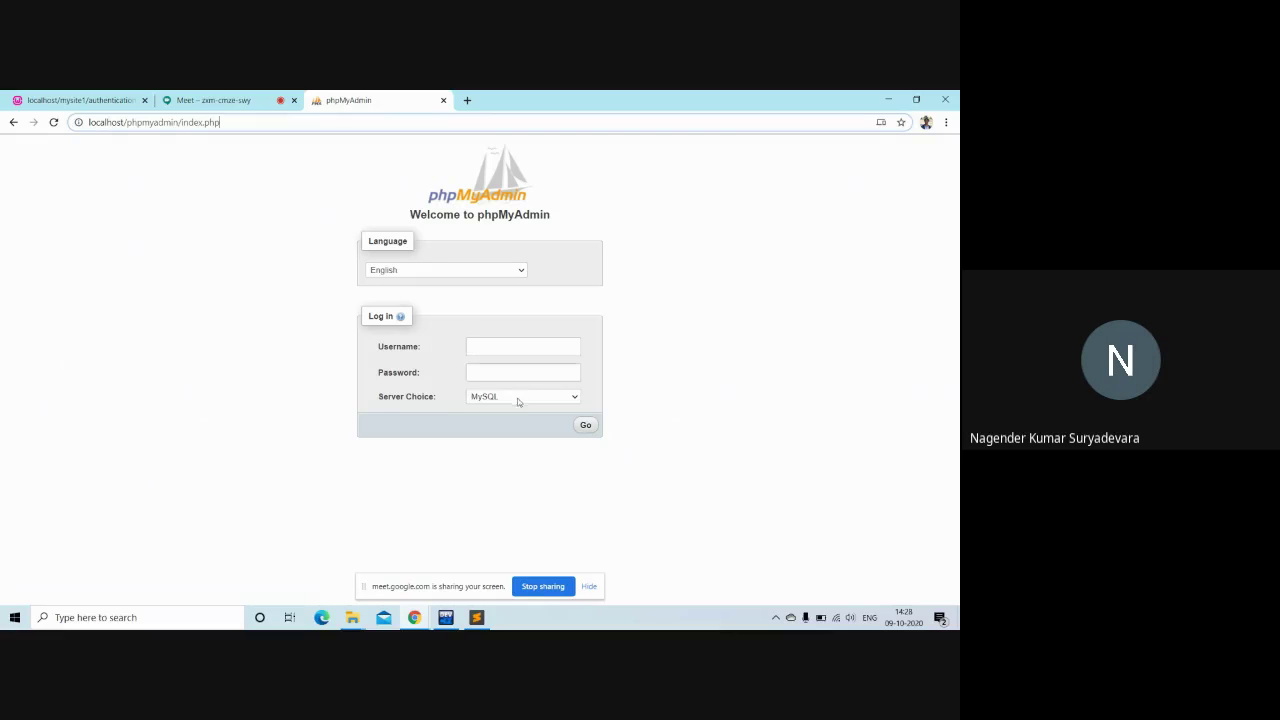
left_click(517, 397)
left_click(575, 420)
left_click(505, 344)
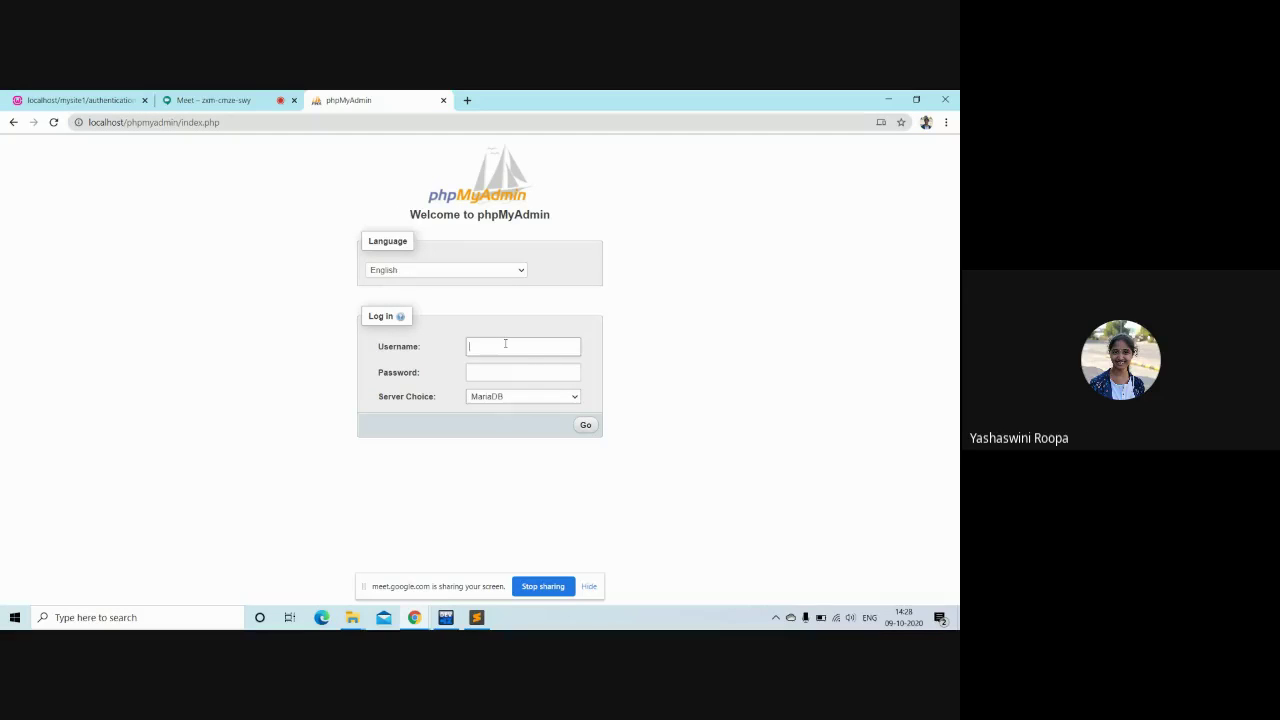
type("root")
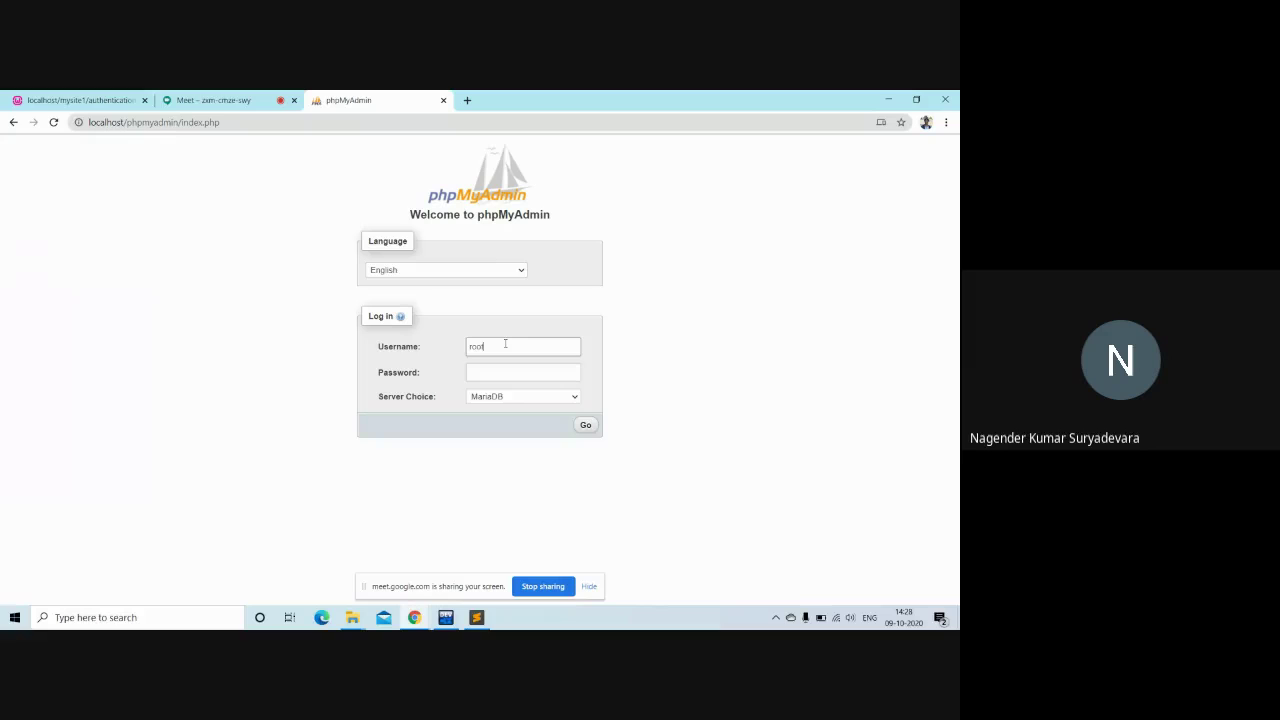
left_click(586, 427)
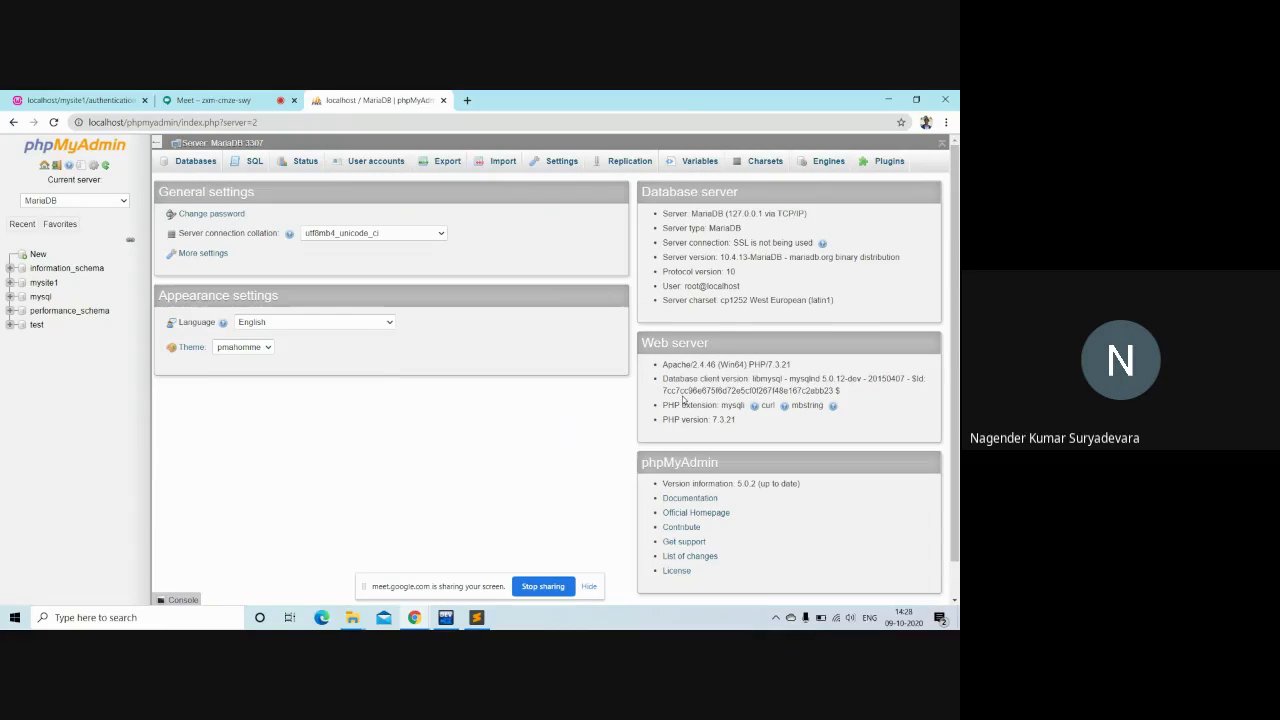
- Open the mysite1 database to view its table structure
left_click(45, 284)
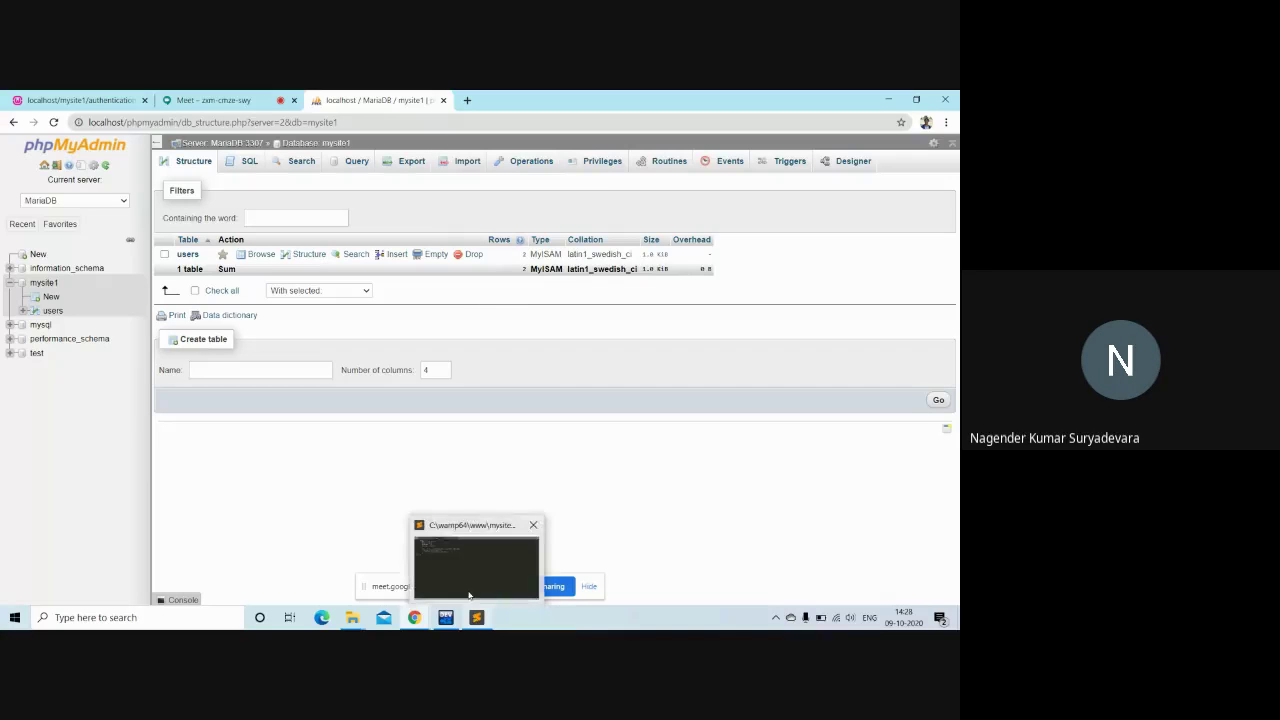
left_click(471, 595)
key("alt+Tab")
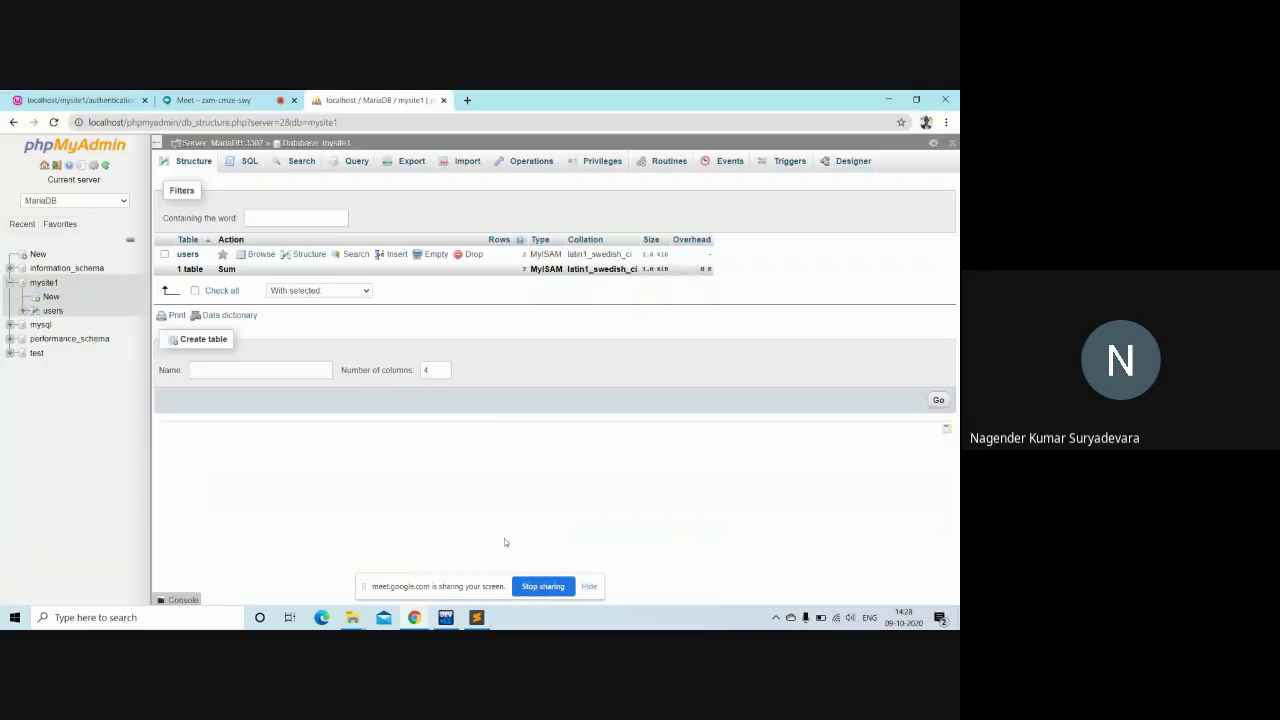
- Switch to File Explorer and open the wamp64 folder on Local Disk (C:)
mouse_move(486, 626)
mouse_move(353, 622)
left_click(336, 587)
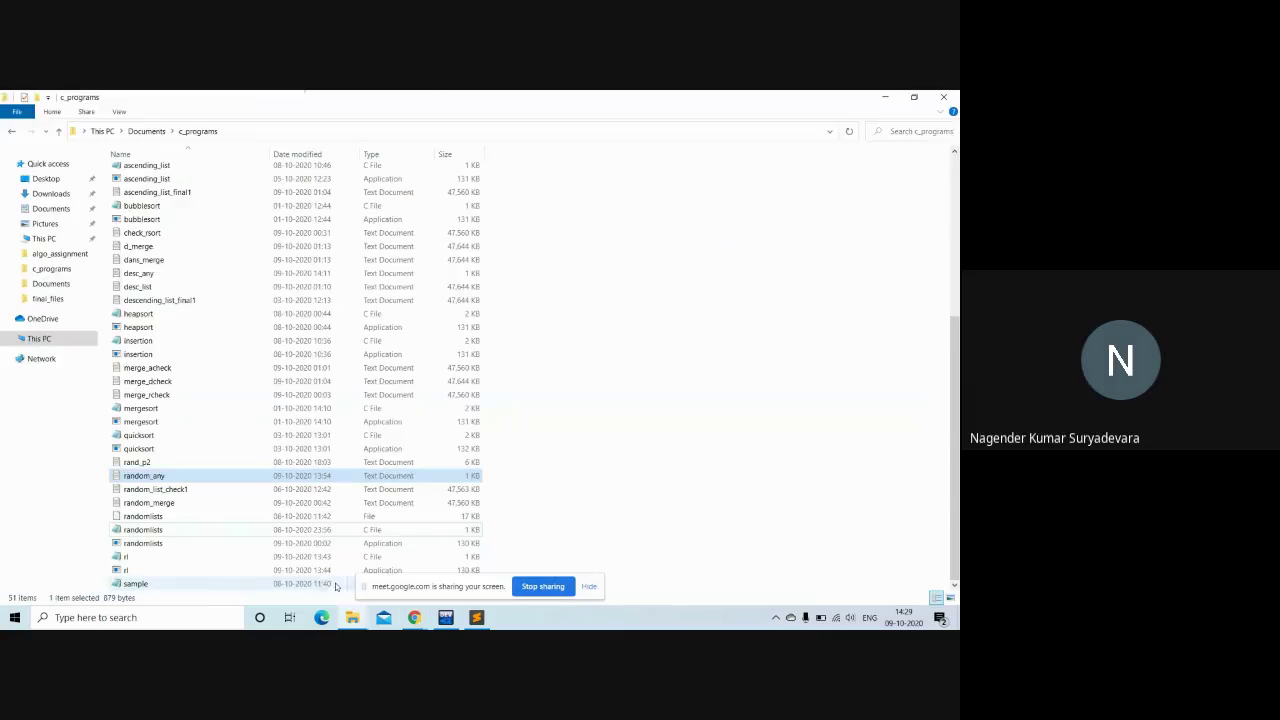
left_click(44, 238)
double_click(216, 283)
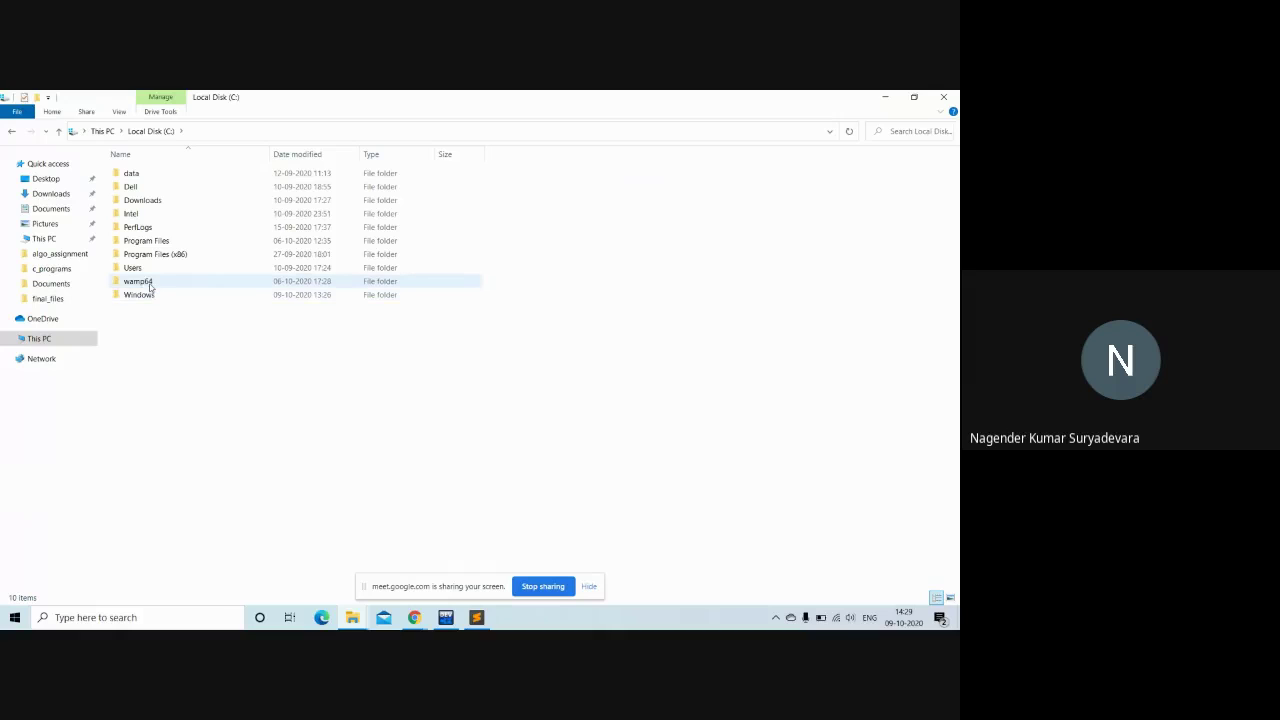
double_click(140, 283)
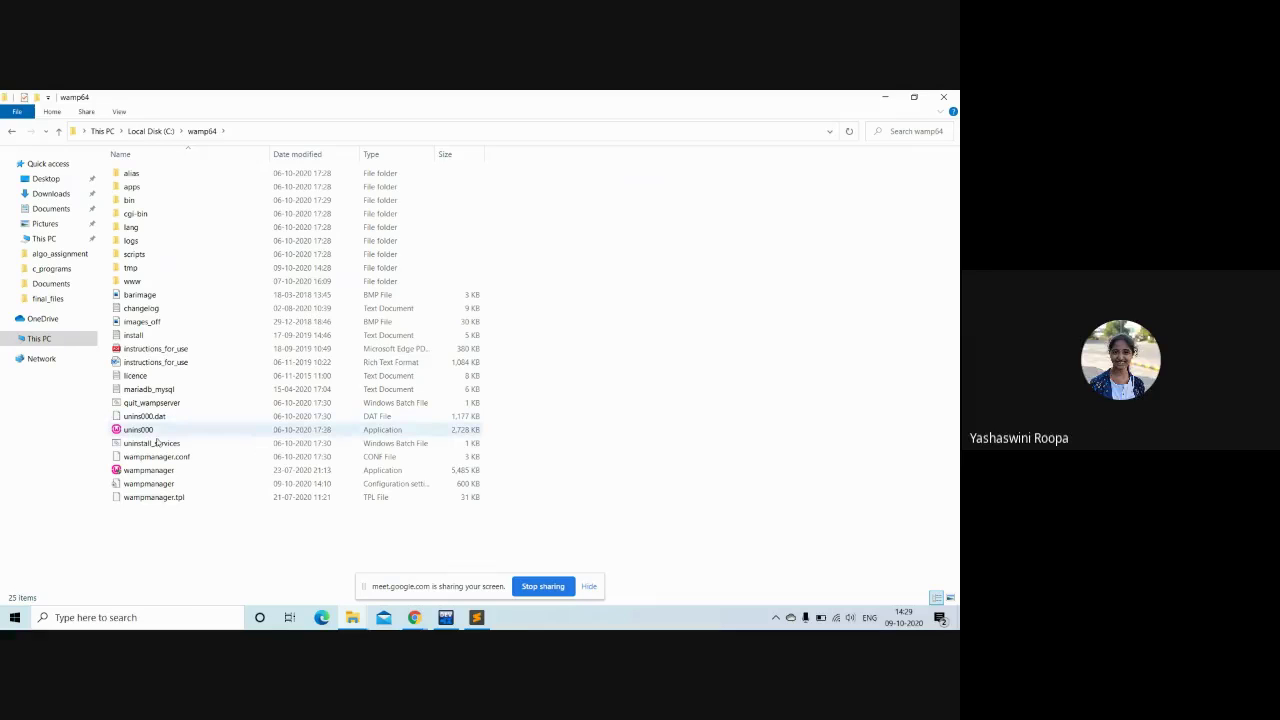
left_click(150, 458)
double_click(150, 458)
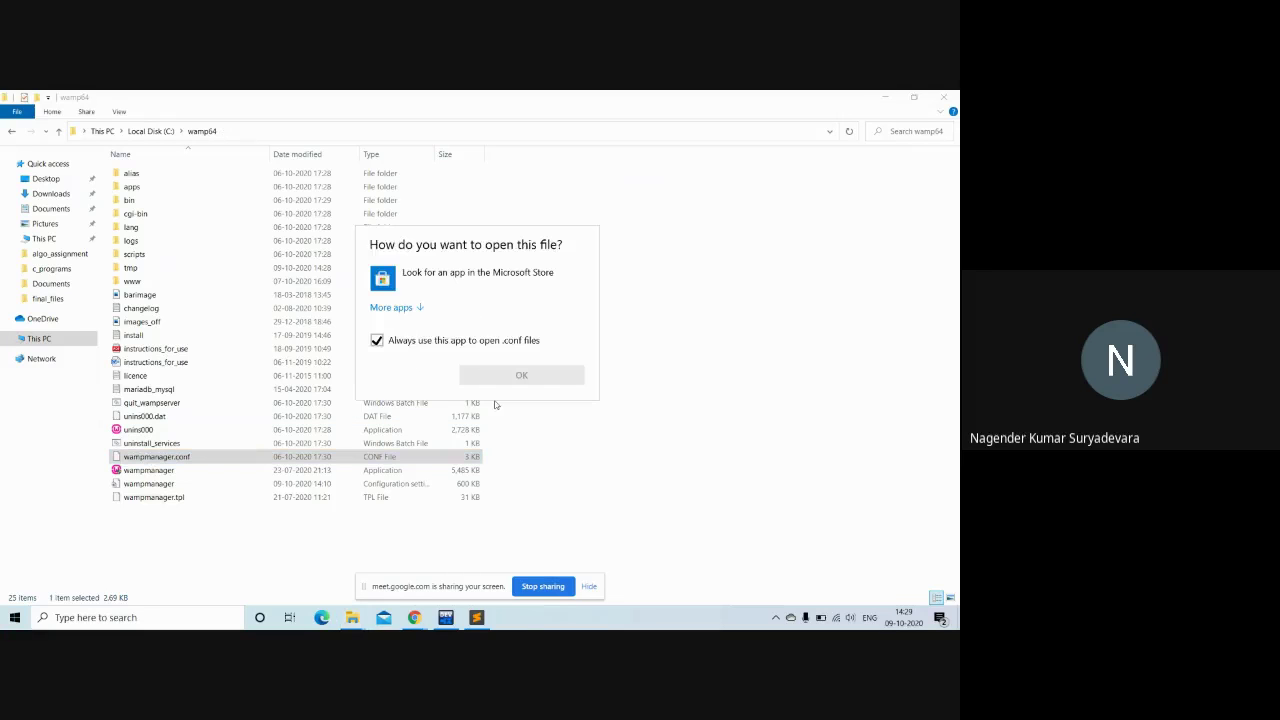
left_click(714, 375)
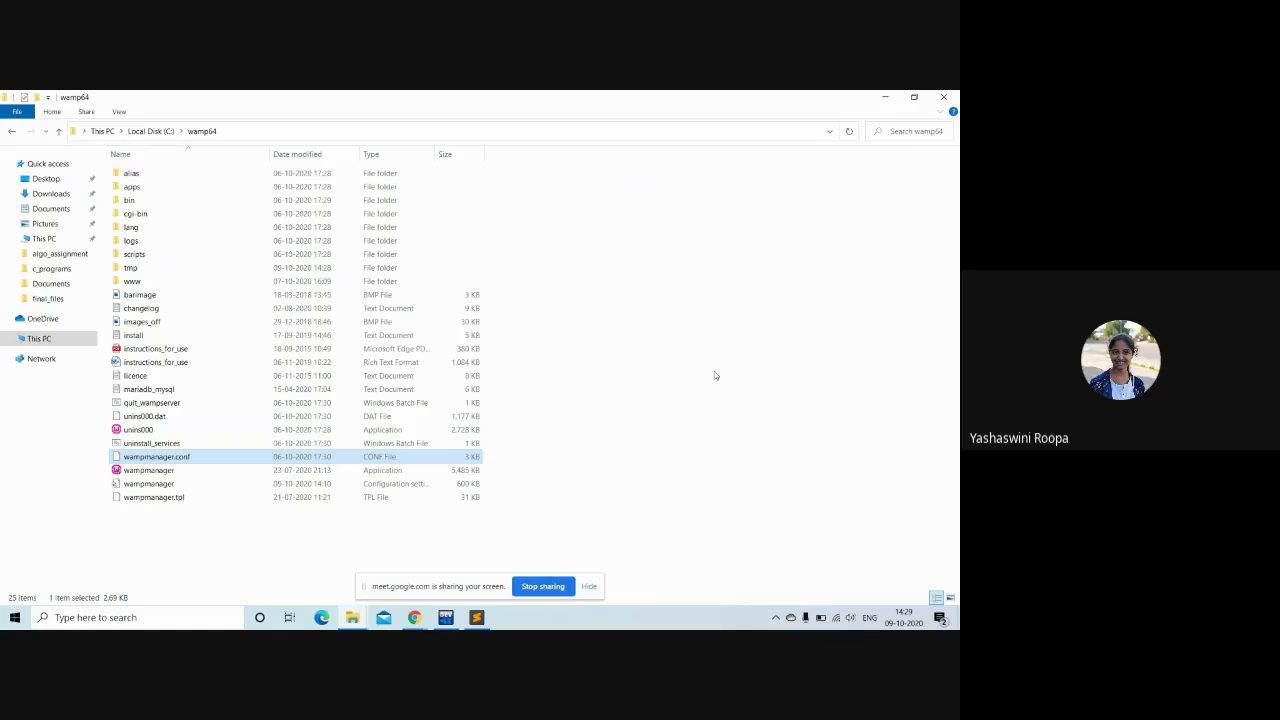
- Open wampmanager.conf with the sublime_text application from the Sublime Text 3 folder in Program Files
right_click(406, 458)
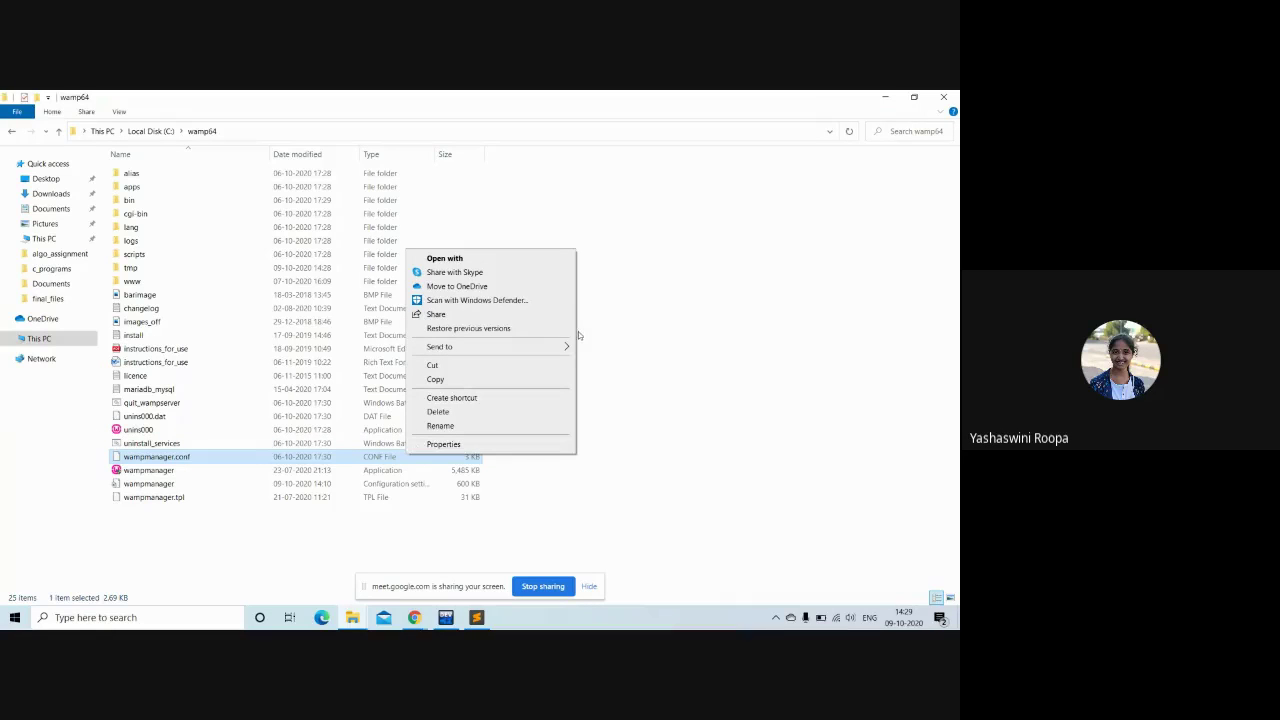
left_click(501, 260)
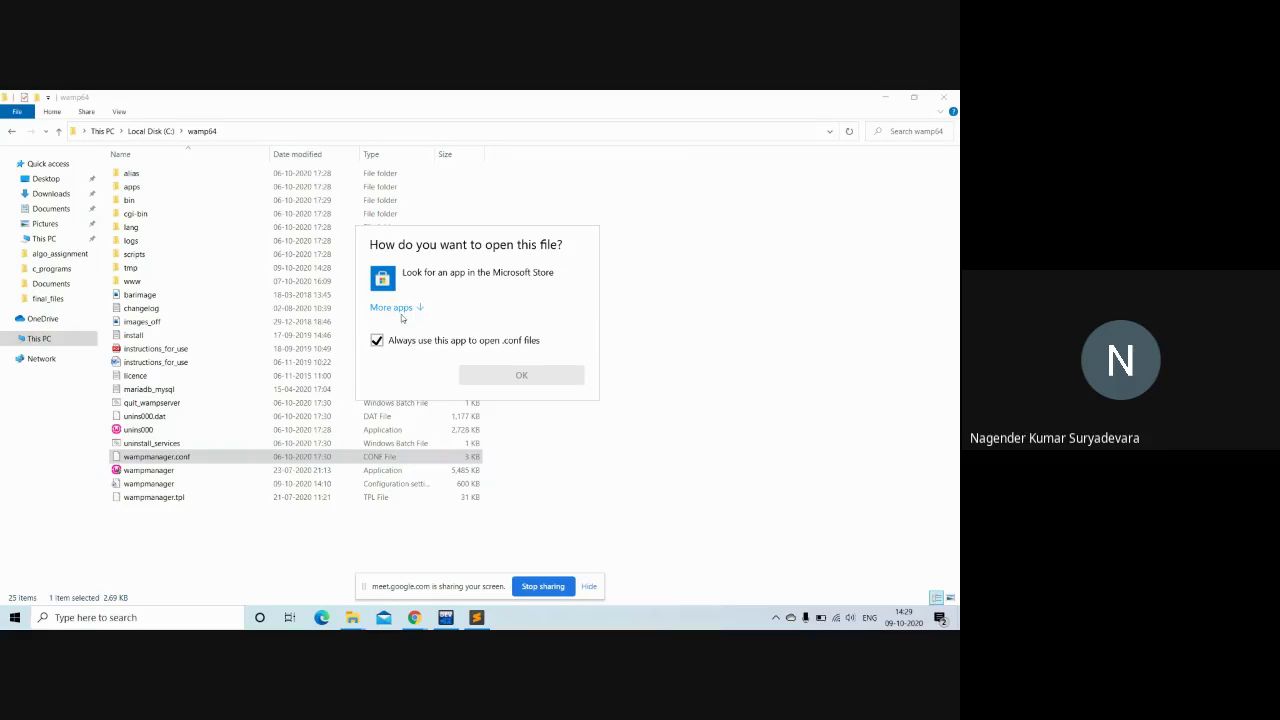
left_click(398, 308)
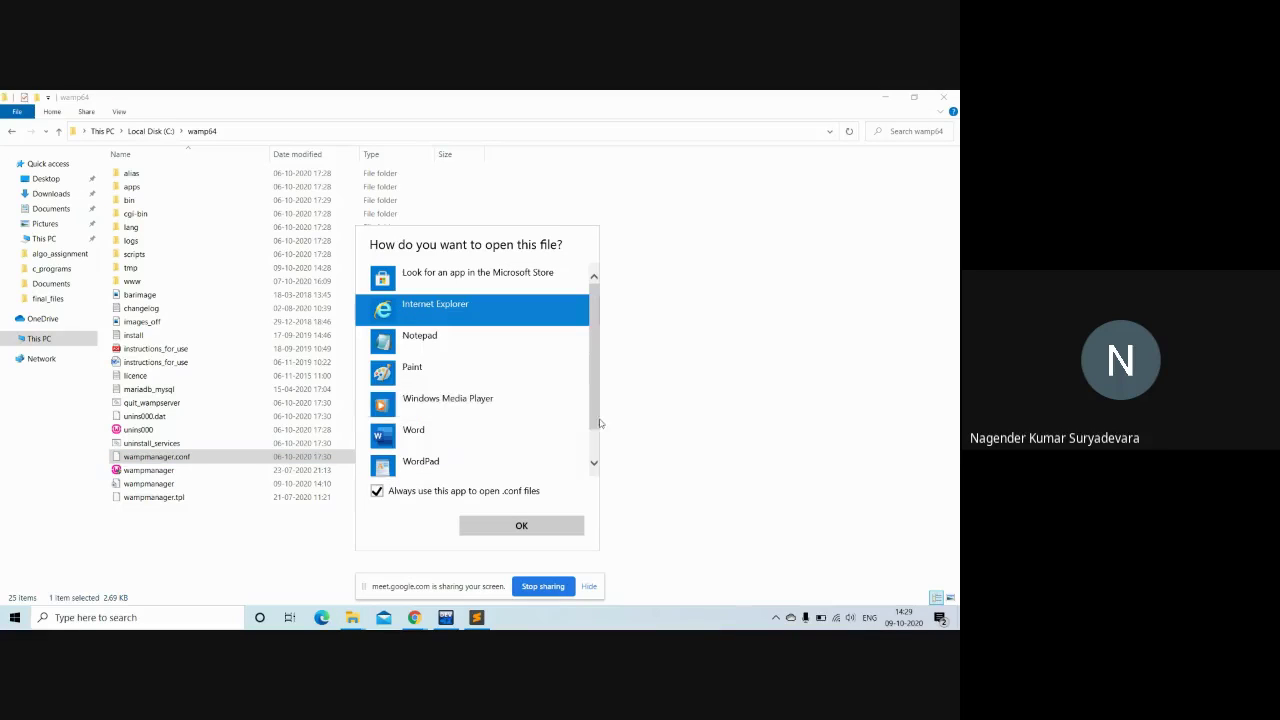
scroll(593, 414, "down", 2)
left_click(462, 460)
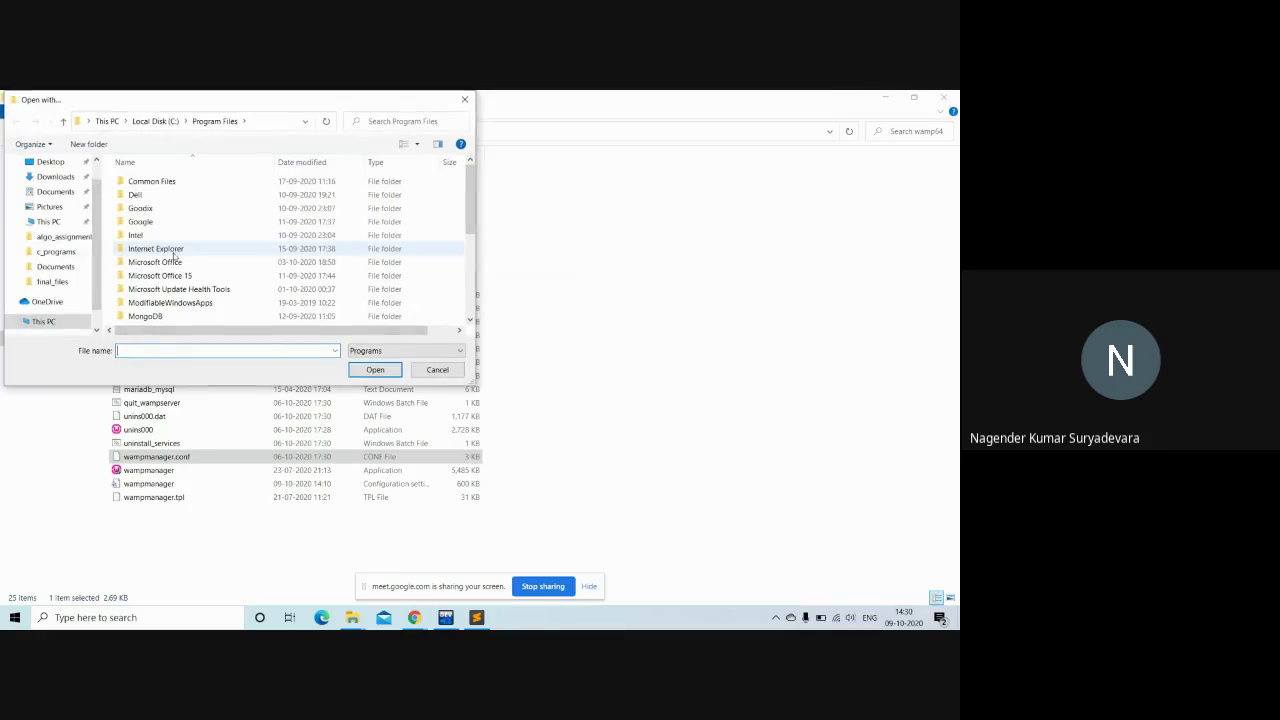
scroll(428, 224, "down", 2)
scroll(476, 260, "down", 1)
left_click(172, 256)
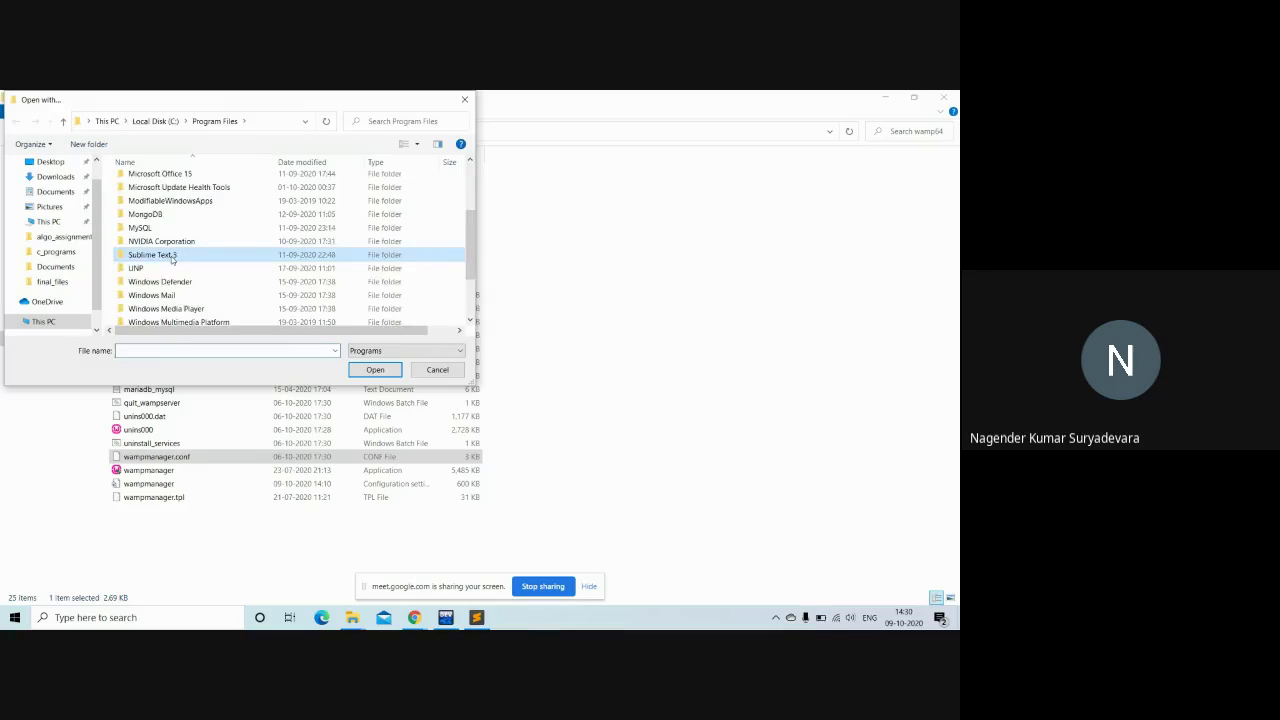
double_click(172, 256)
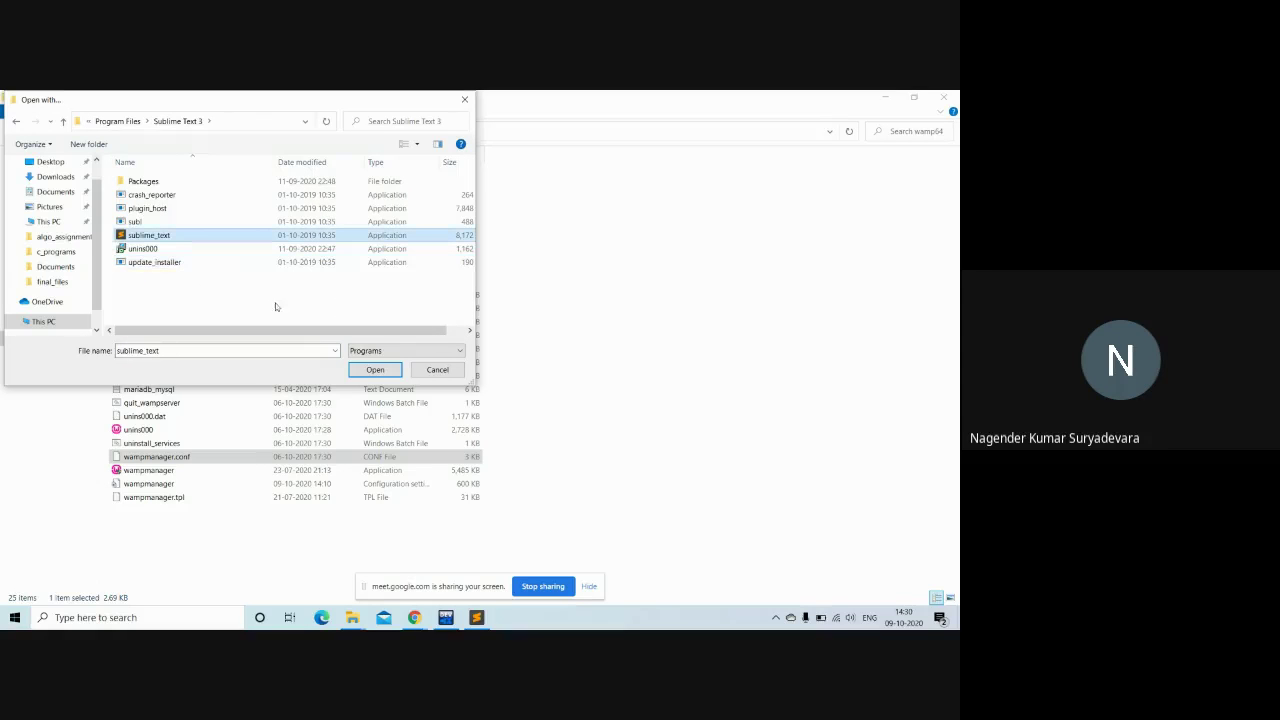
left_click(370, 369)
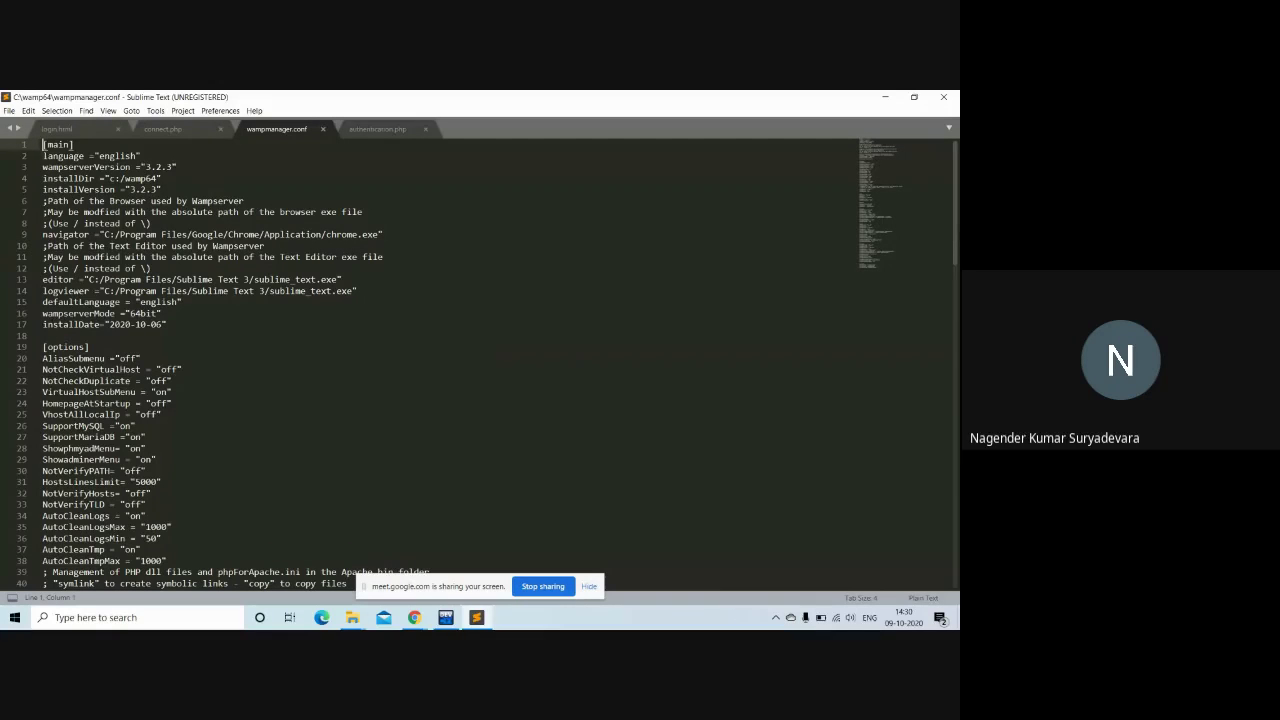
- Examine the mysql and mariadb sections of wampmanager.conf, including their port settings
scroll(956, 245, "down", 1)
scroll(956, 245, "down", 9)
scroll(956, 245, "down", 7)
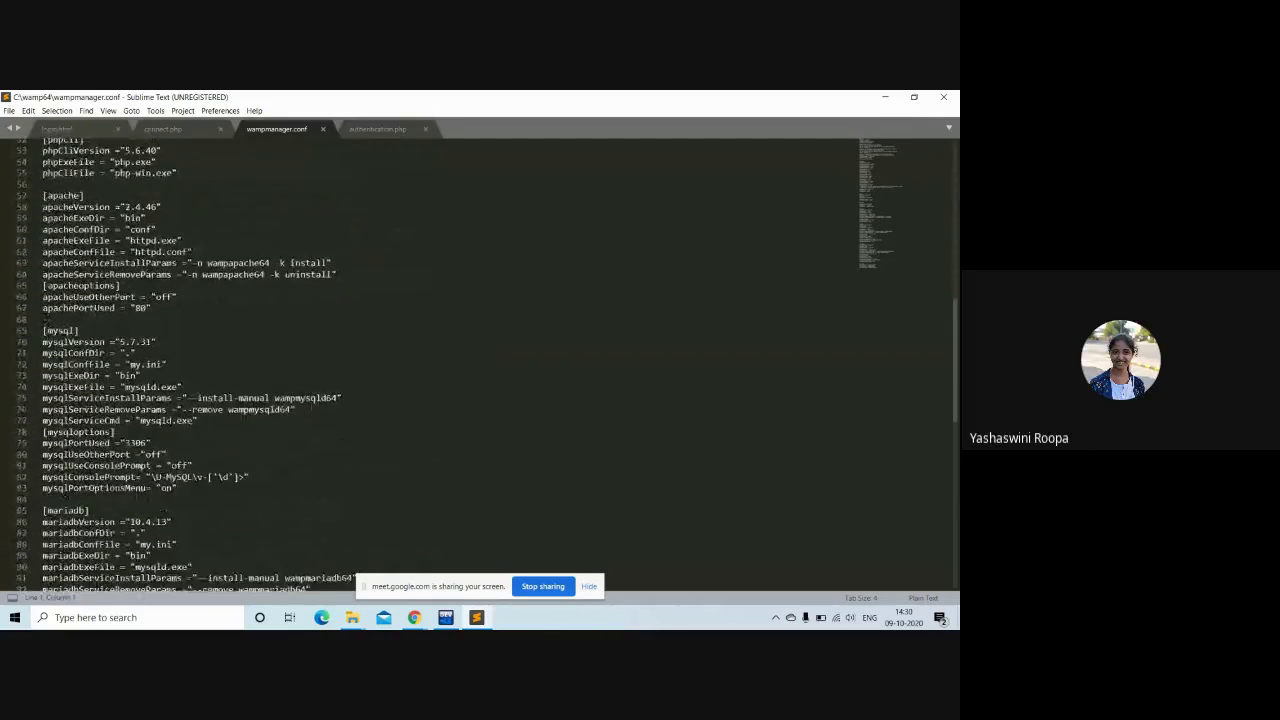
scroll(480, 360, "down", 1)
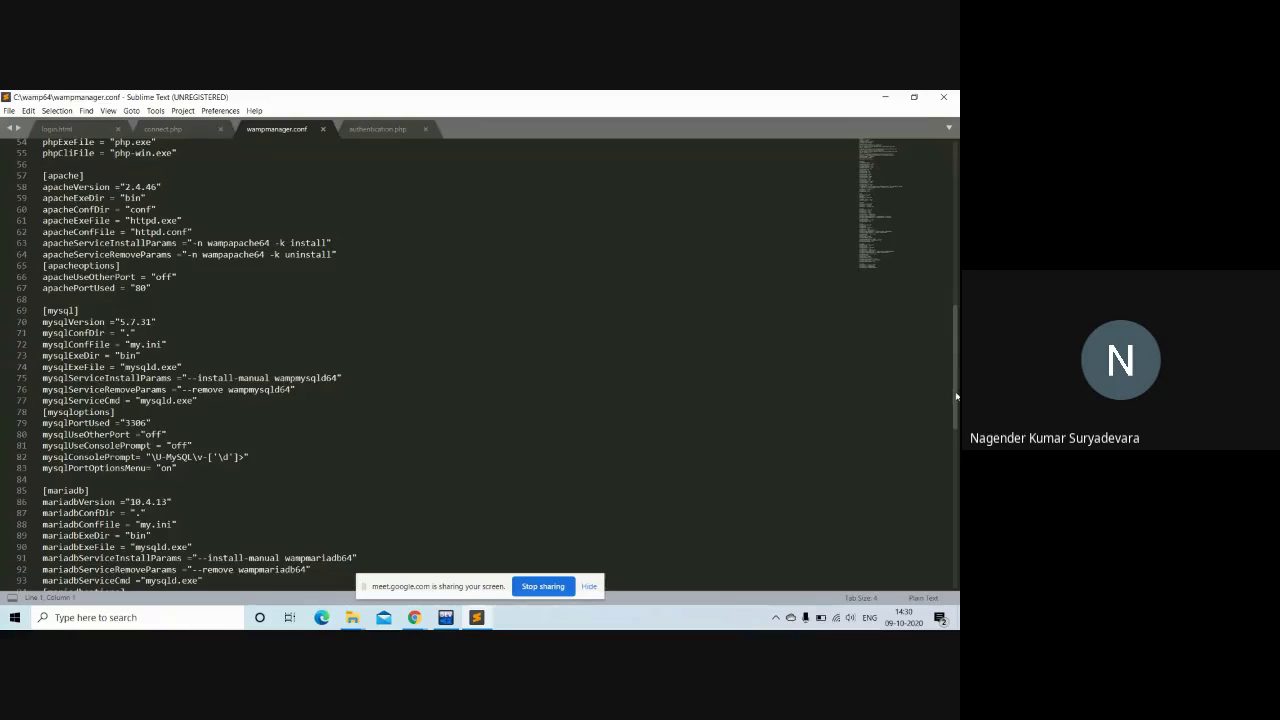
left_click_drag(956, 392, 958, 430)
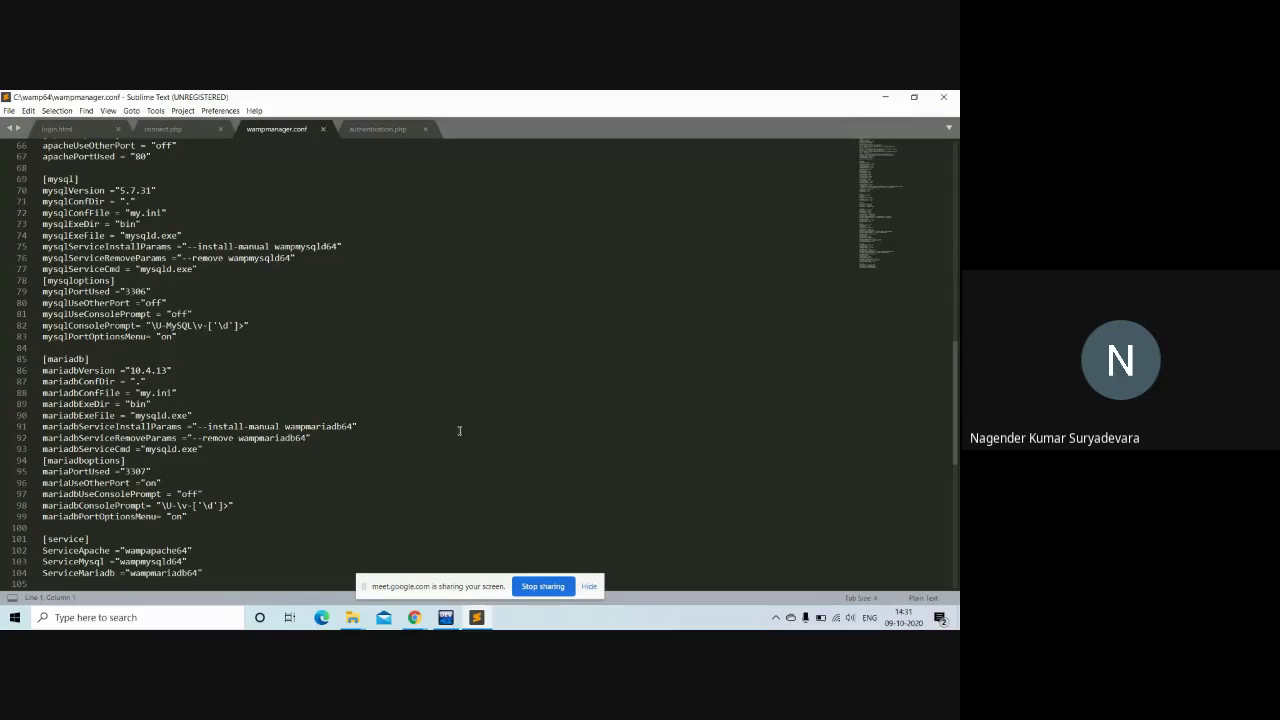
left_click(9, 621)
left_click(561, 445)
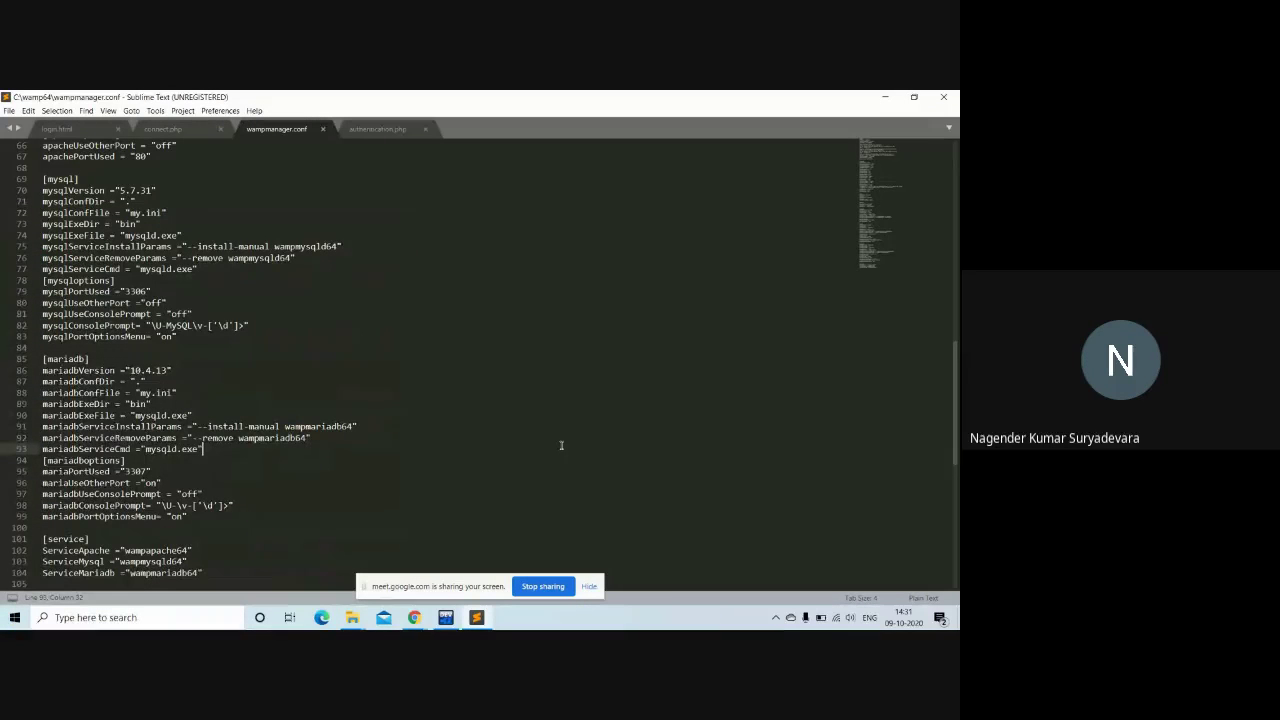
- Examine WampServer's MariaDB options, including the port used by the service
left_click(775, 617)
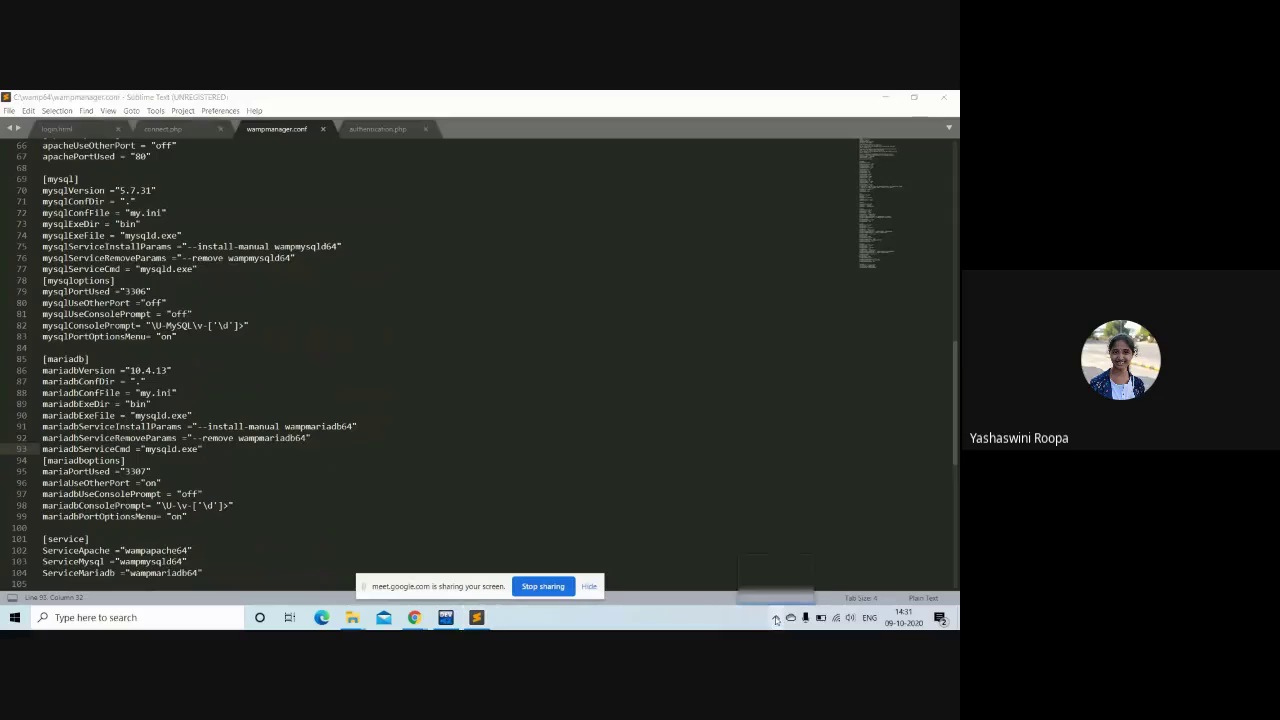
left_click(782, 595)
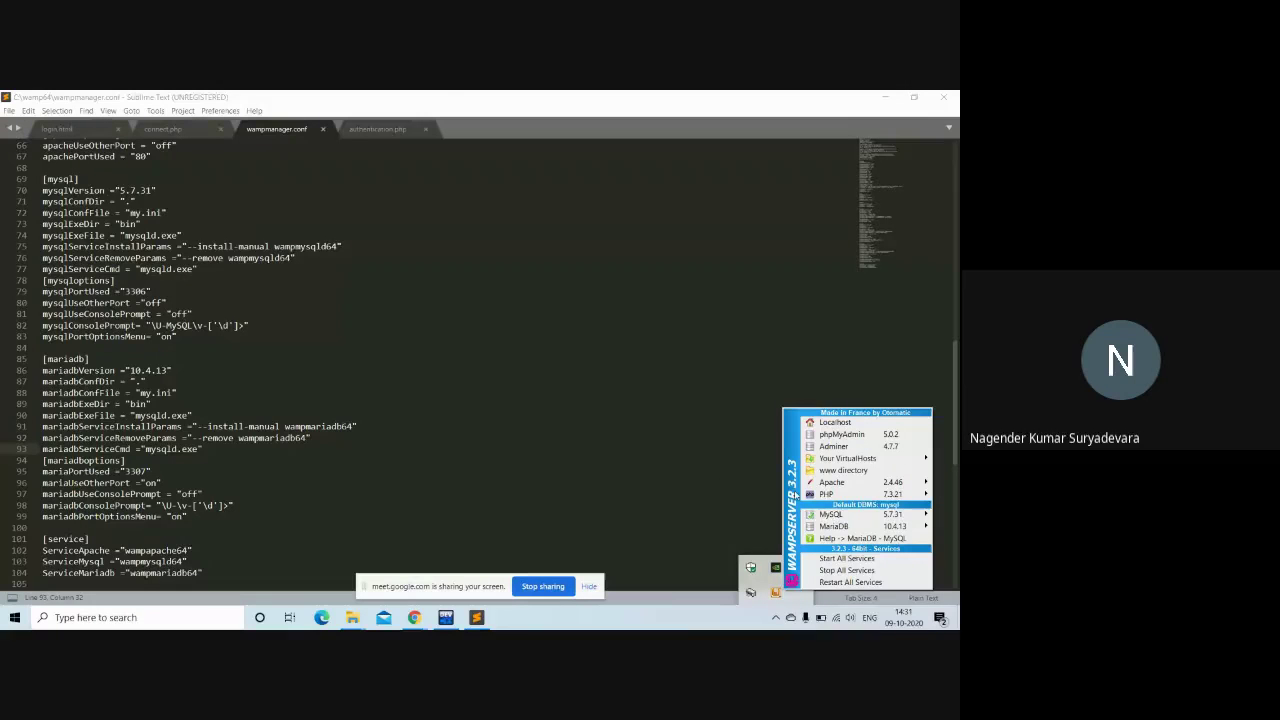
mouse_move(844, 515)
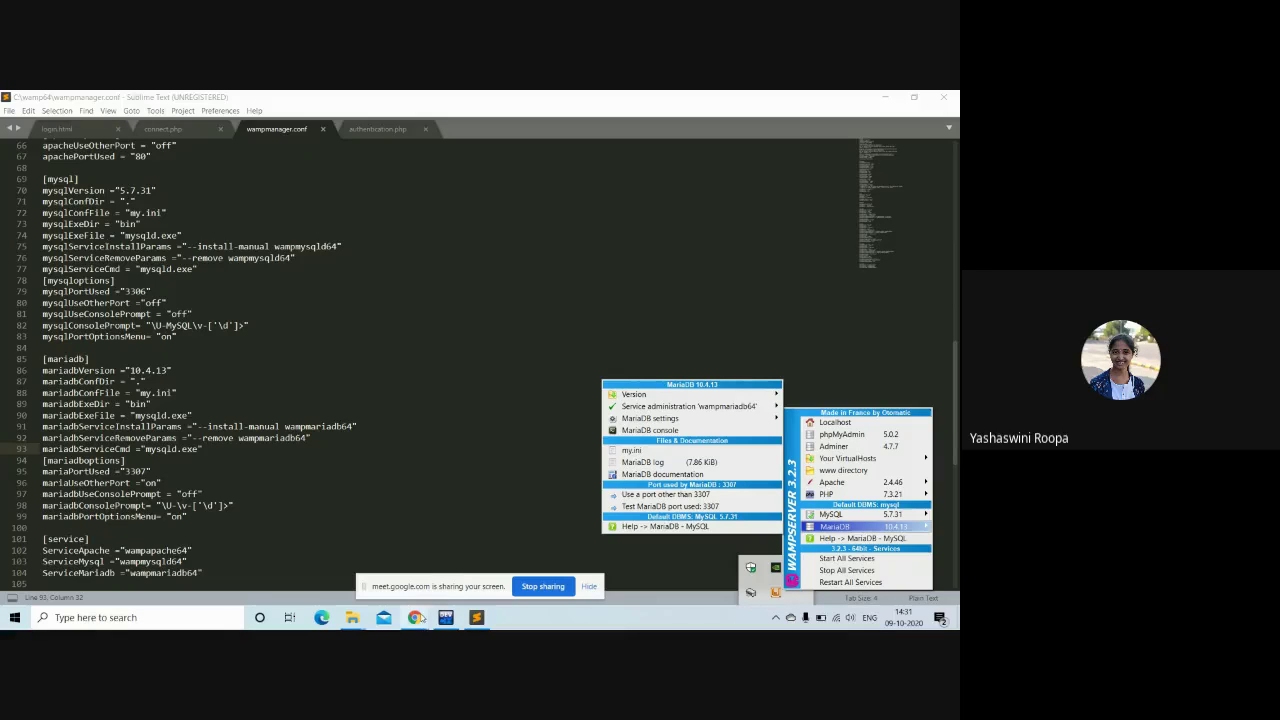
- Stop sharing the screen in the Google Meet call
mouse_move(418, 620)
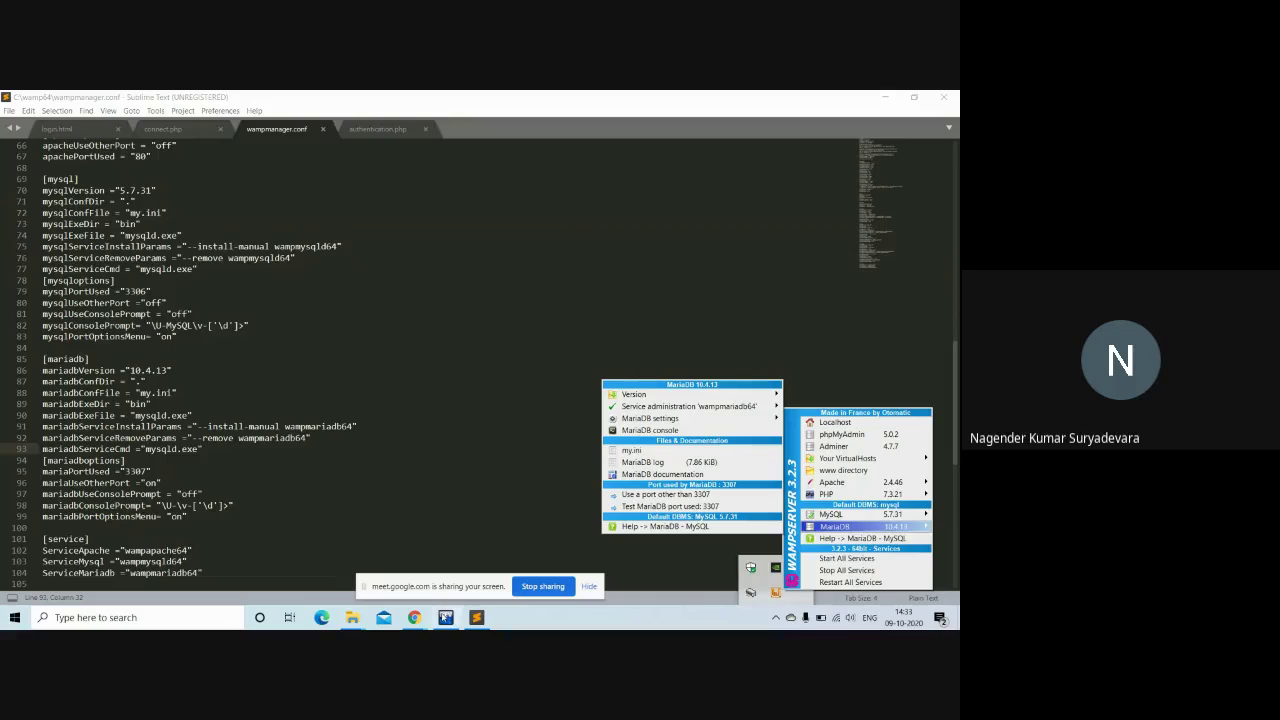
mouse_move(447, 617)
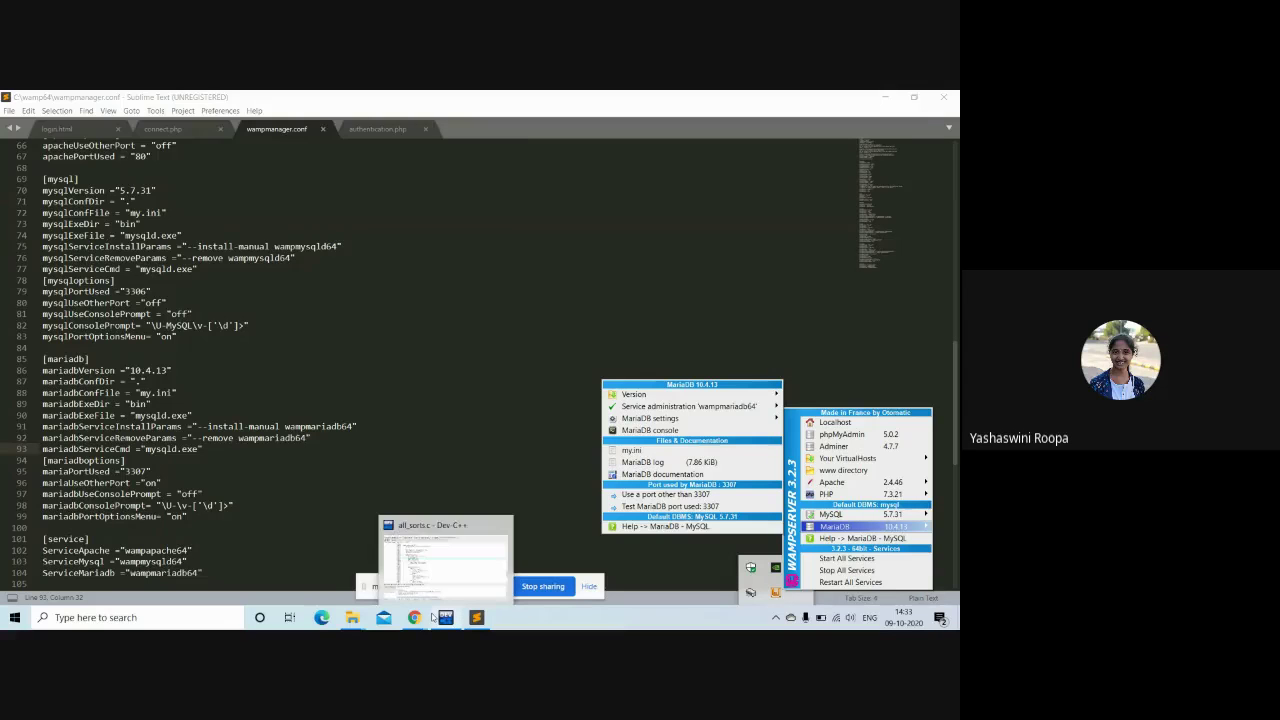
left_click(543, 587)
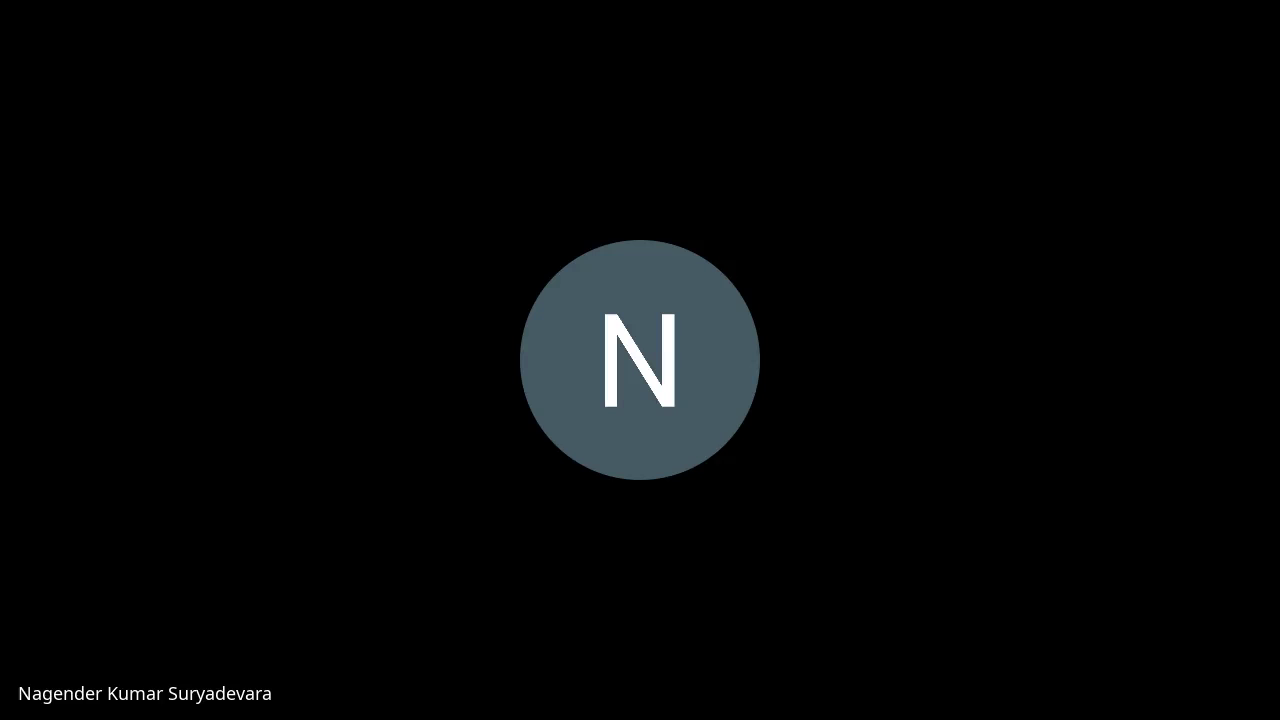